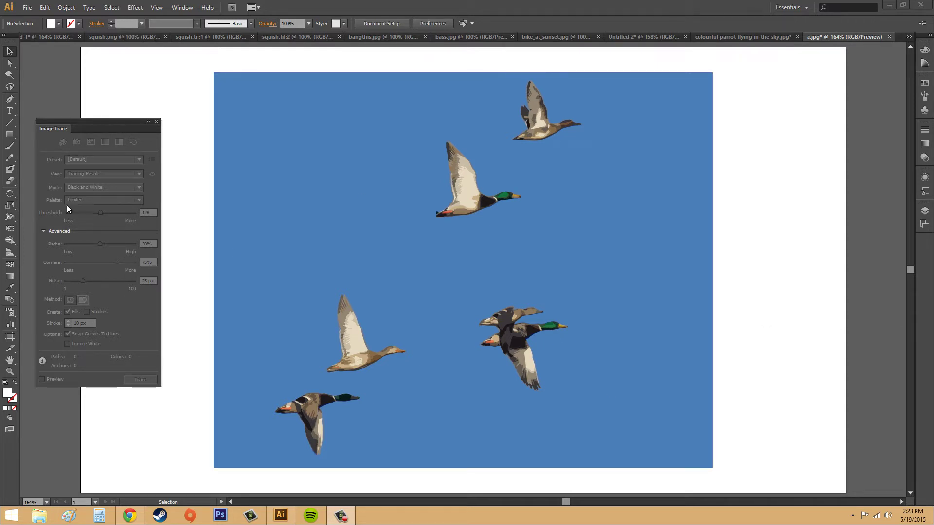
- Close the trace settings and release the duck trace back to the original photo
click(157, 122)
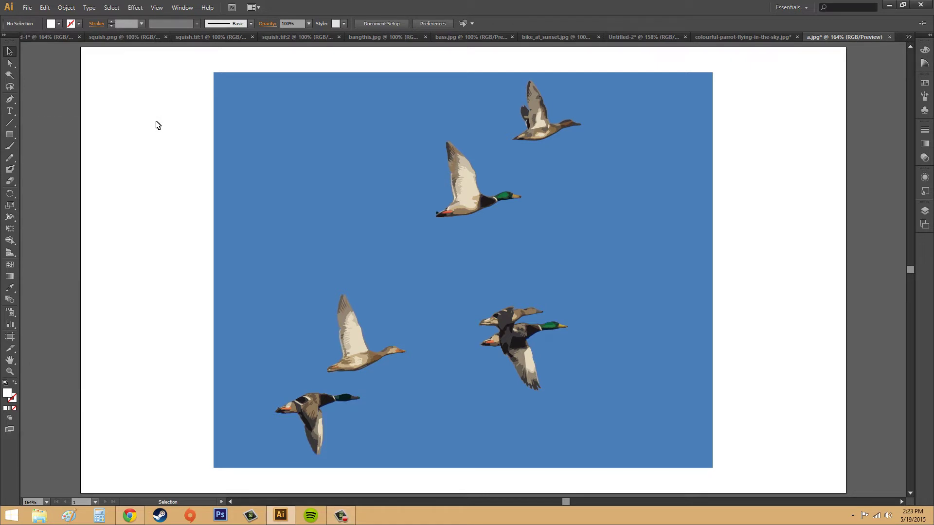
click(292, 207)
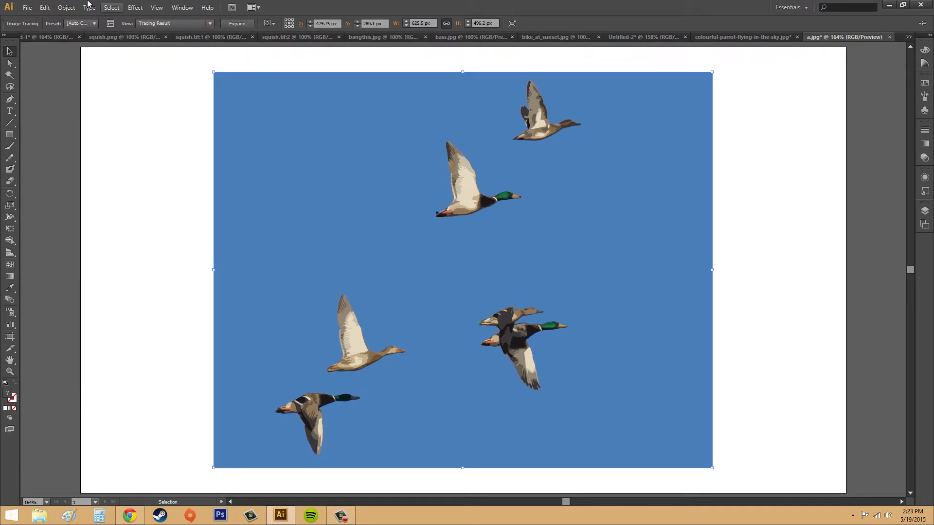
click(66, 7)
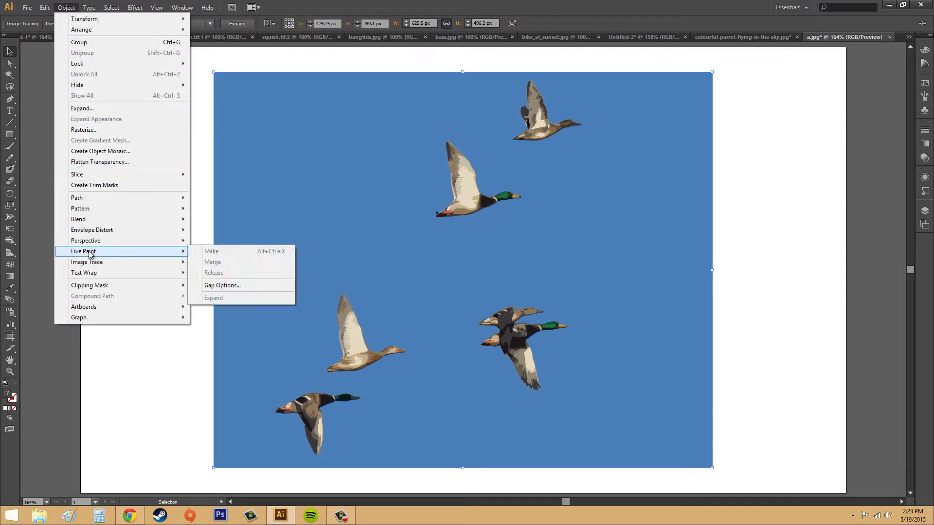
mouse_move(93, 263)
click(245, 282)
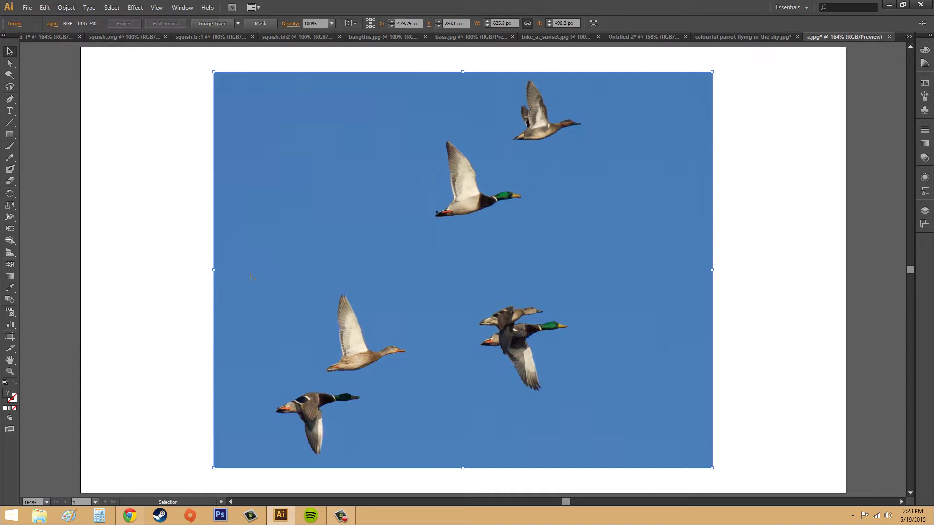
click(756, 206)
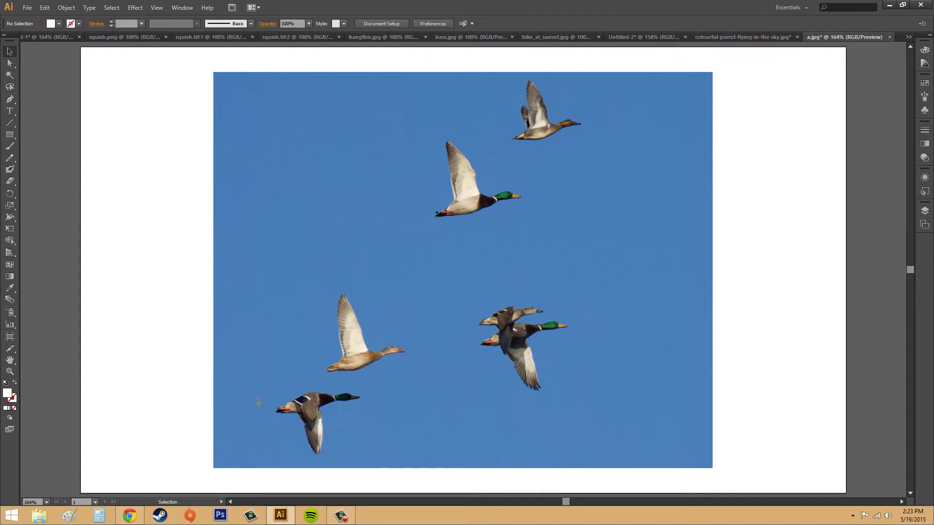
- Reselect the duck photo and check the Object menu without running a command
click(668, 195)
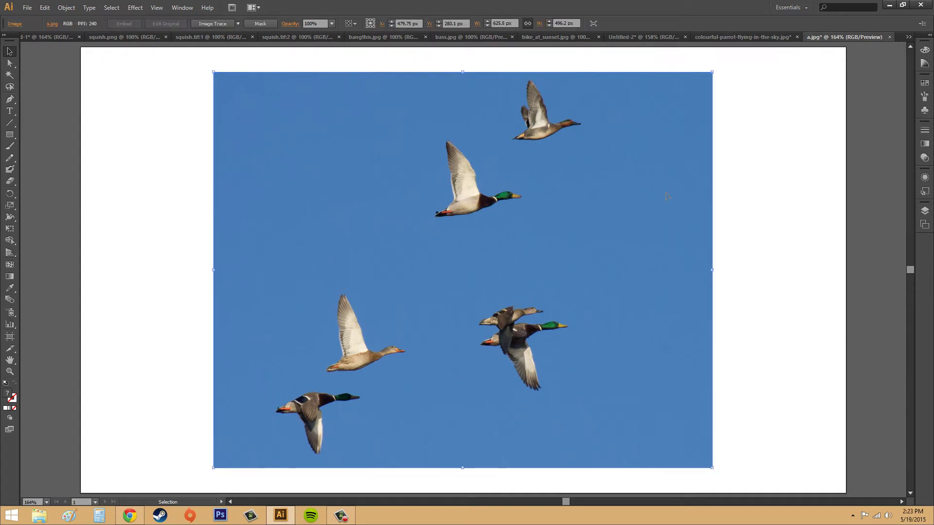
click(68, 8)
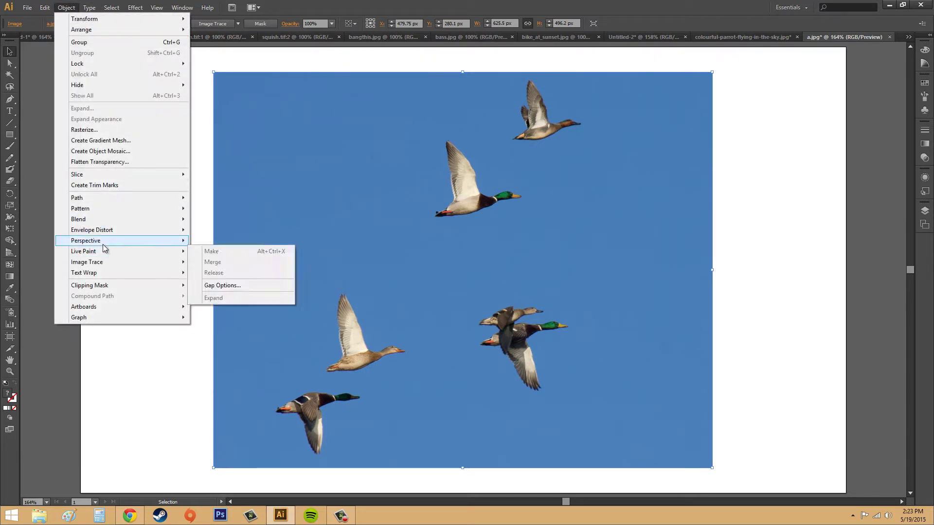
mouse_move(108, 264)
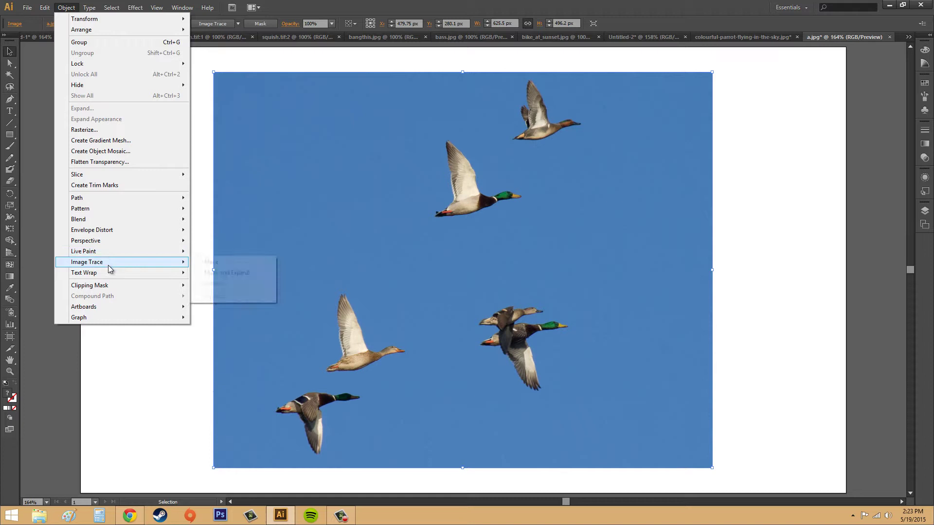
click(788, 283)
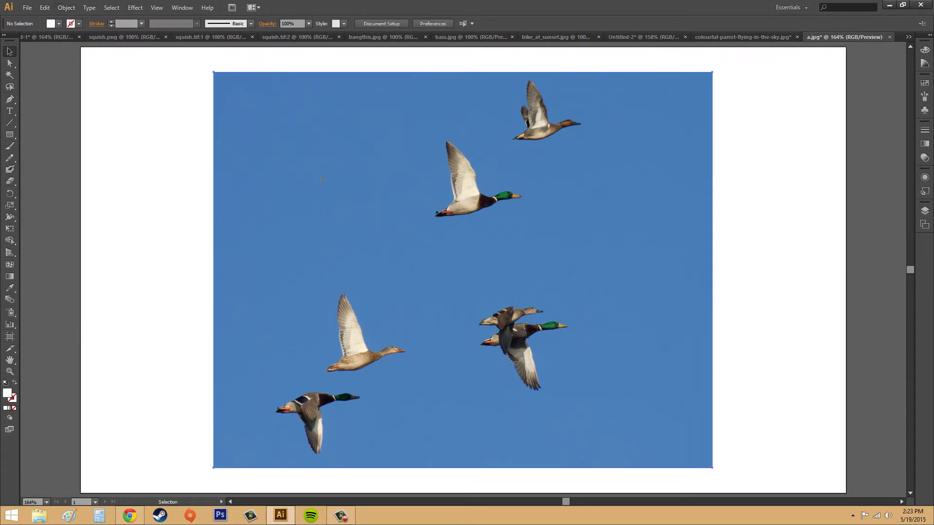
- Open the Image Trace panel for the selected duck photo with the Advanced section collapsed
click(322, 180)
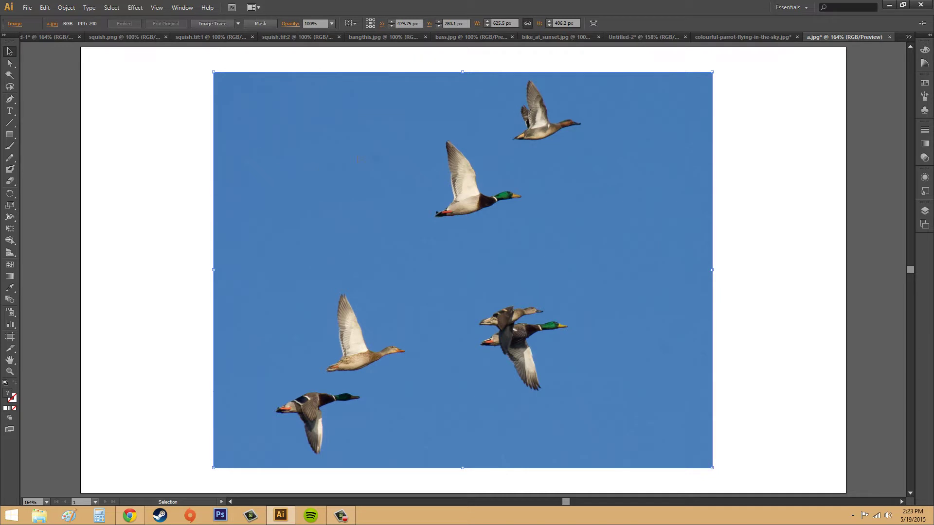
click(189, 8)
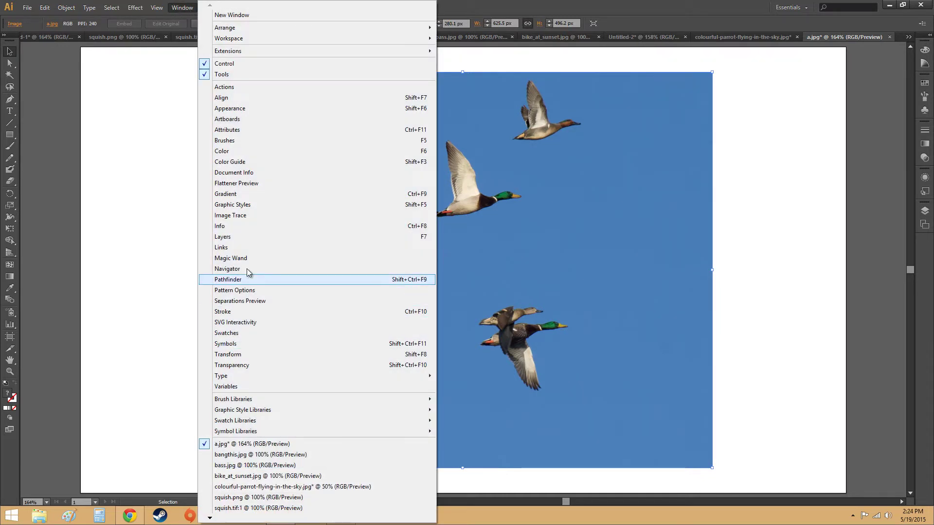
click(257, 216)
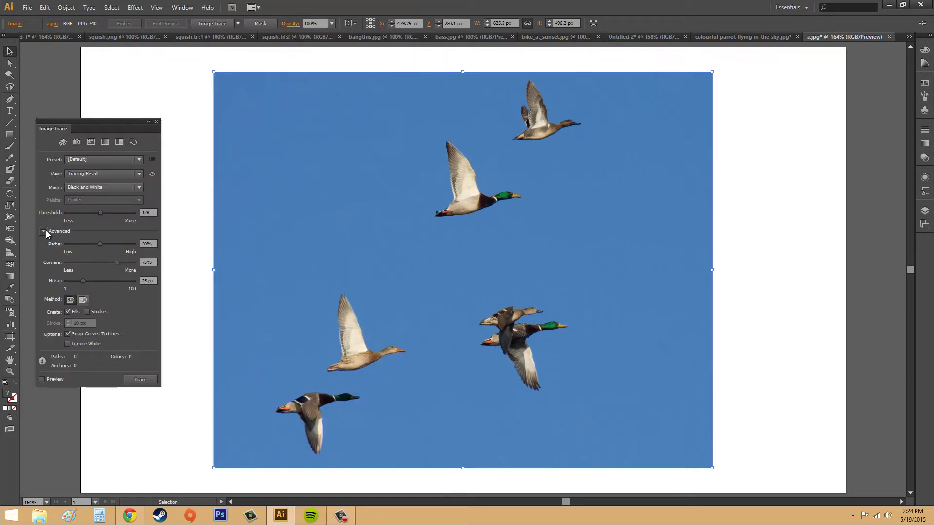
click(44, 231)
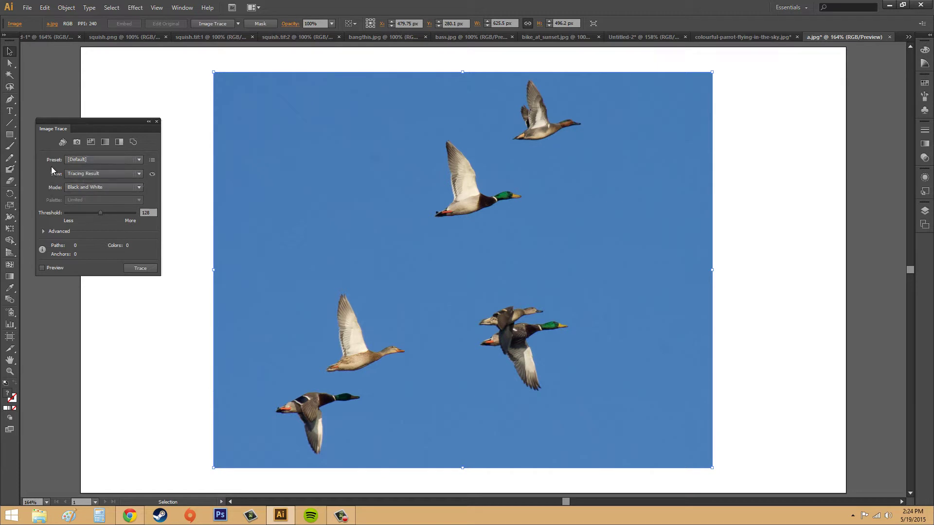
- Review the Preset and View lists, keeping the Default preset and the tracing-result view
click(104, 159)
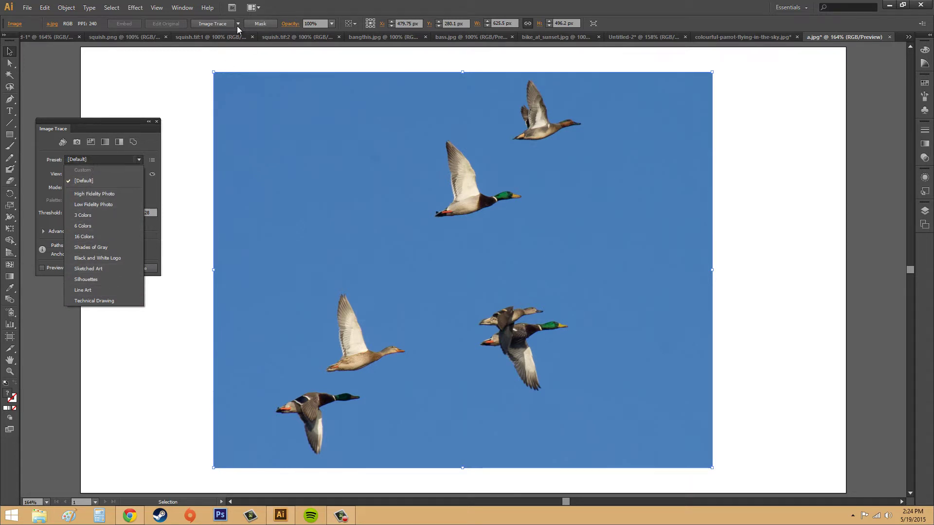
click(91, 159)
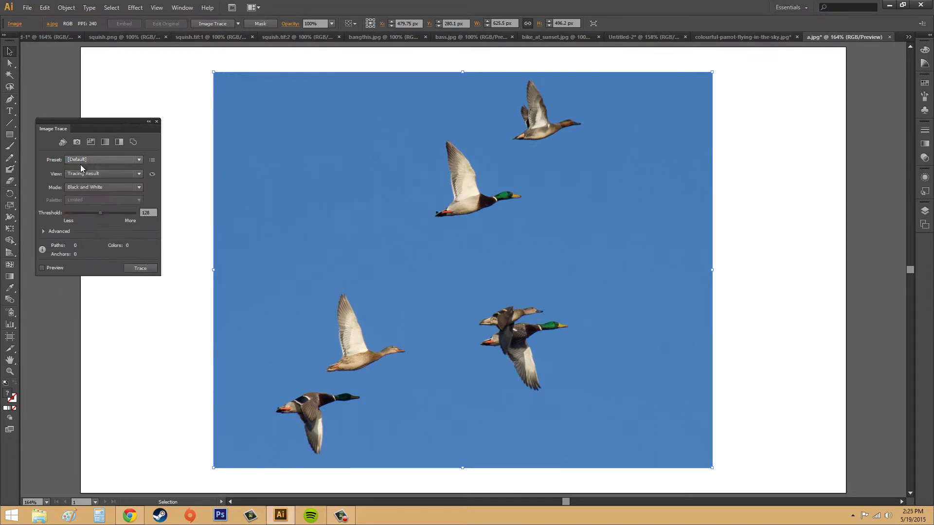
click(76, 178)
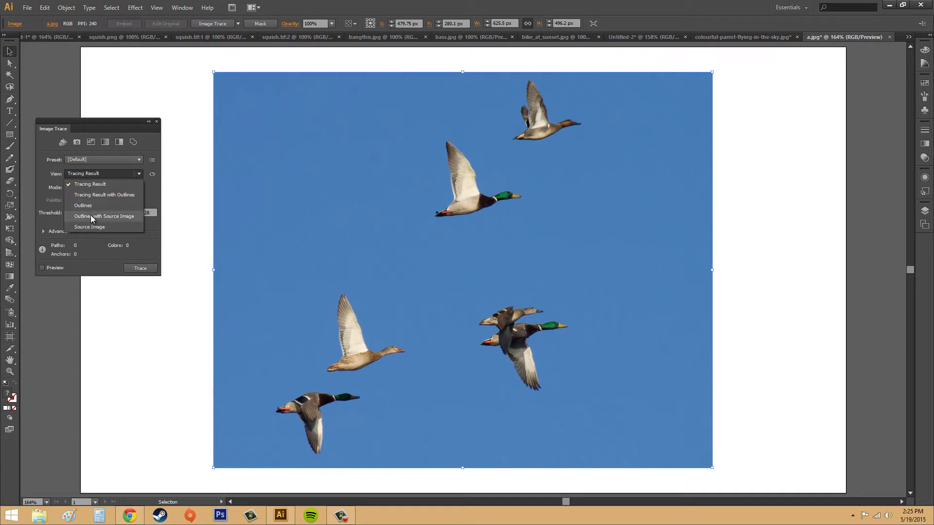
click(87, 173)
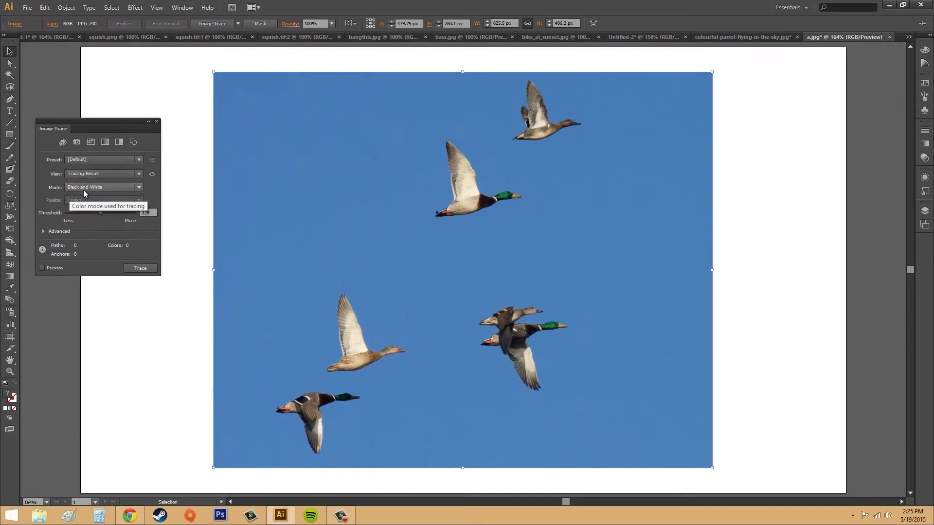
- Switch the trace Mode to Color, keep the Limited palette, and toggle Advanced open and closed
click(91, 187)
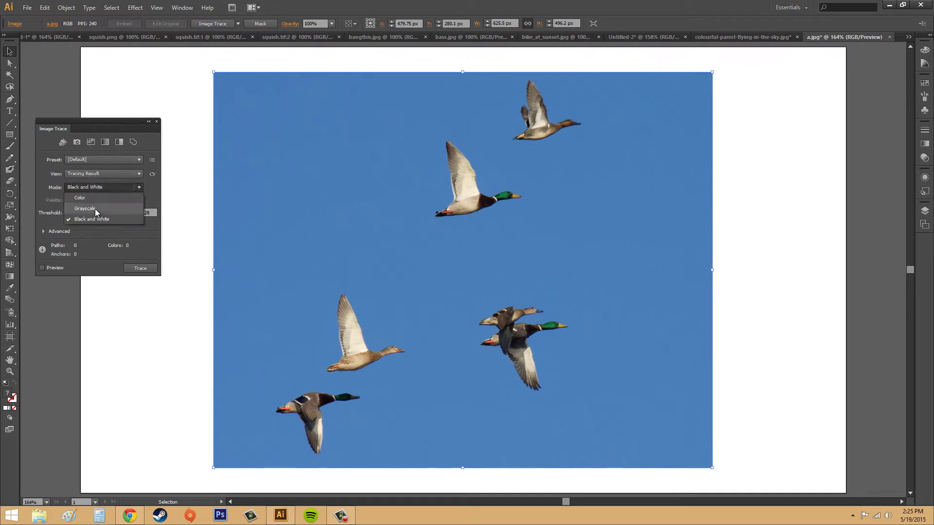
click(81, 198)
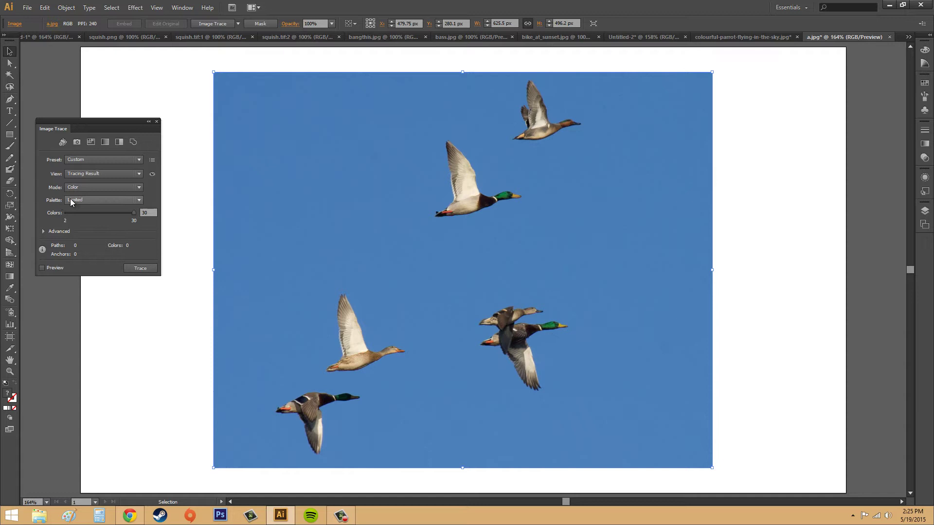
click(70, 201)
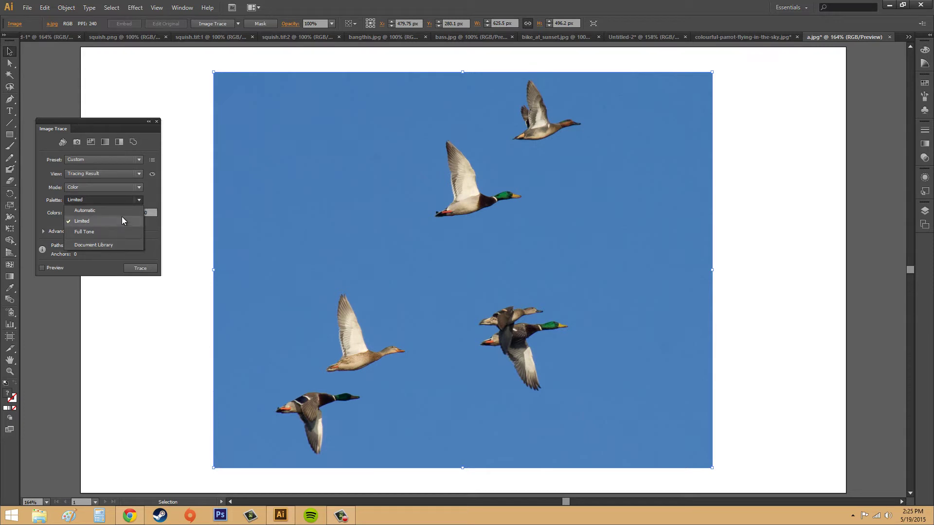
click(99, 199)
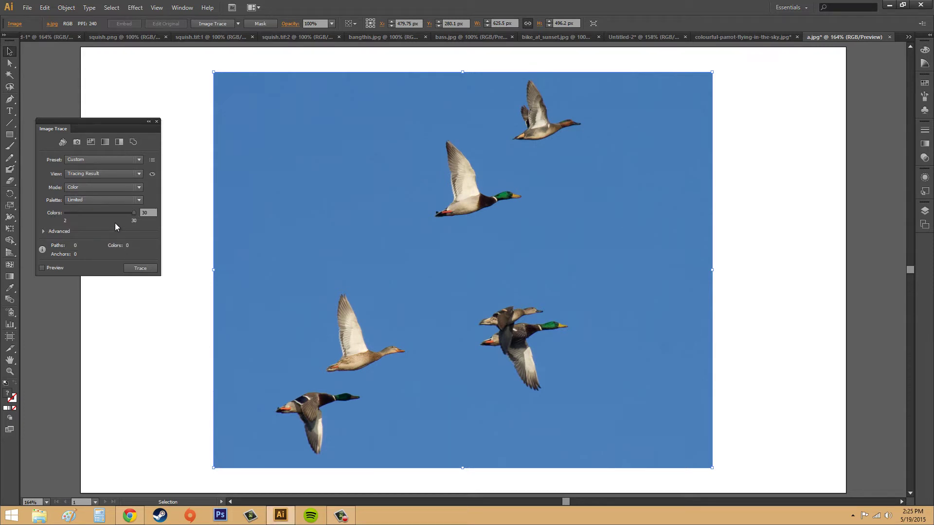
click(44, 232)
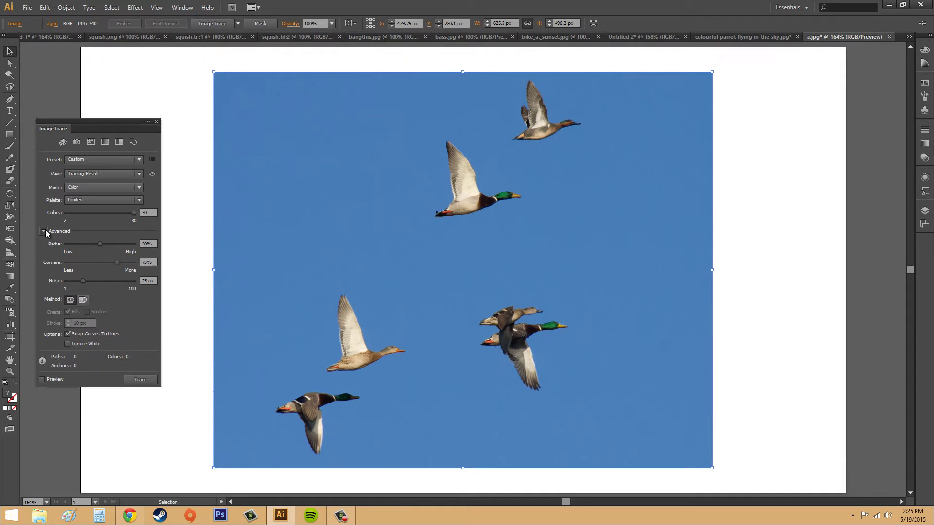
click(45, 232)
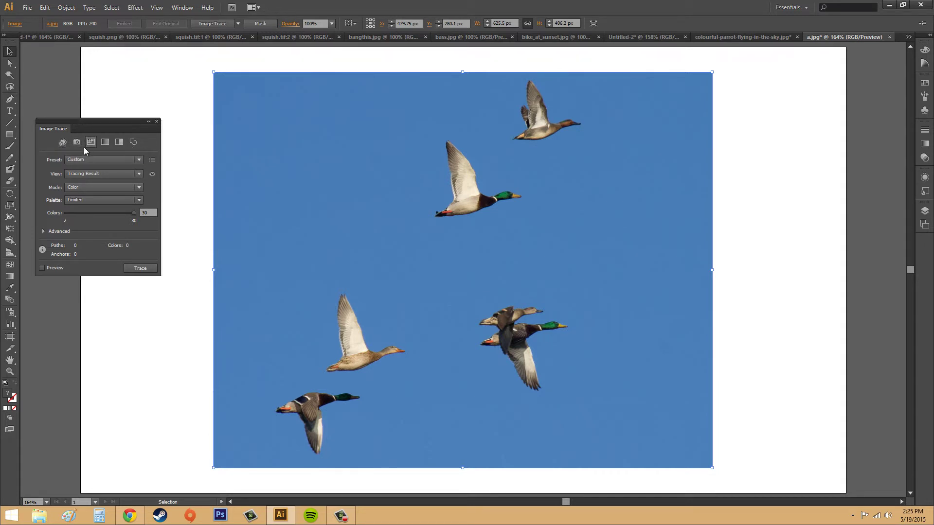
- Apply the Auto-Color preset and accept the large-image warning, giving 25 colours and 614 paths
click(62, 142)
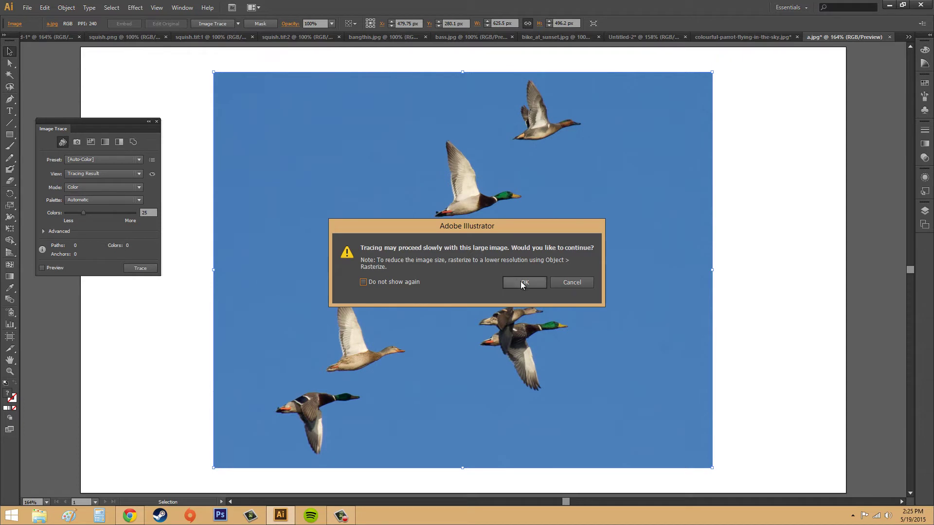
click(522, 283)
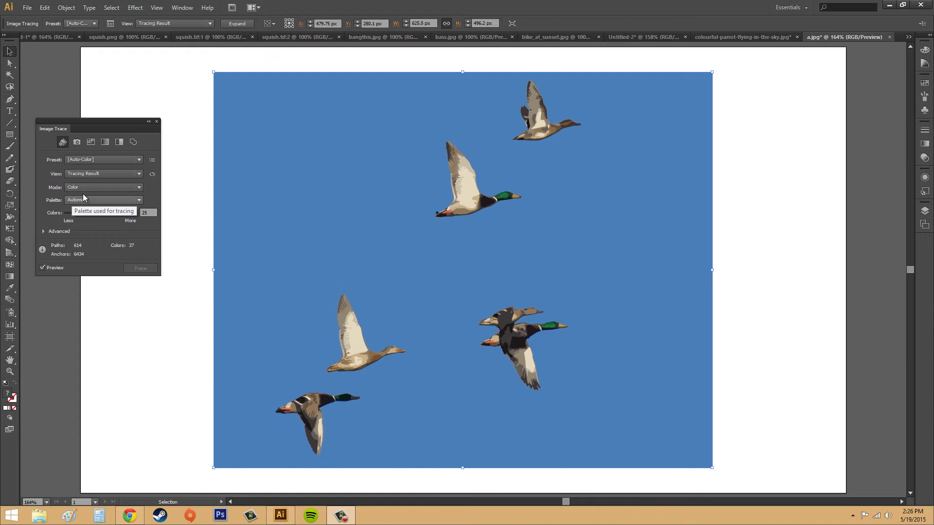
click(98, 173)
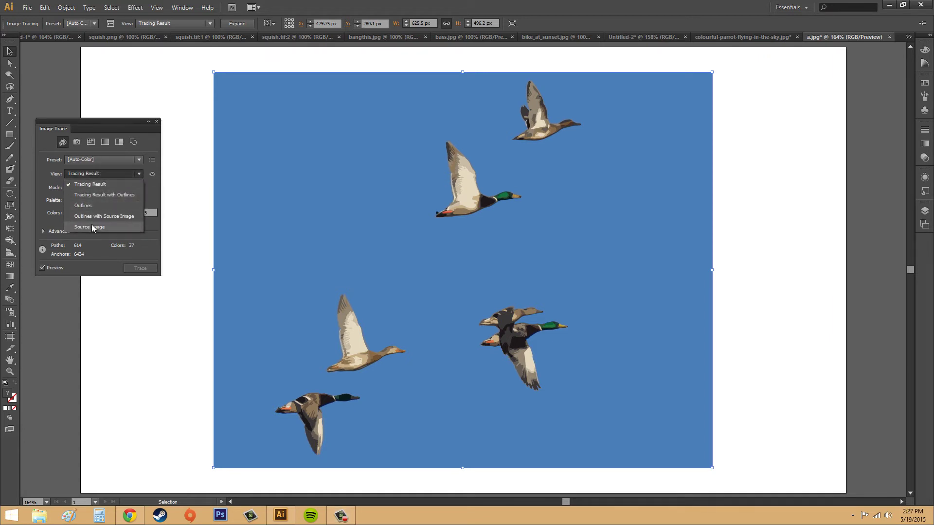
click(92, 225)
click(111, 174)
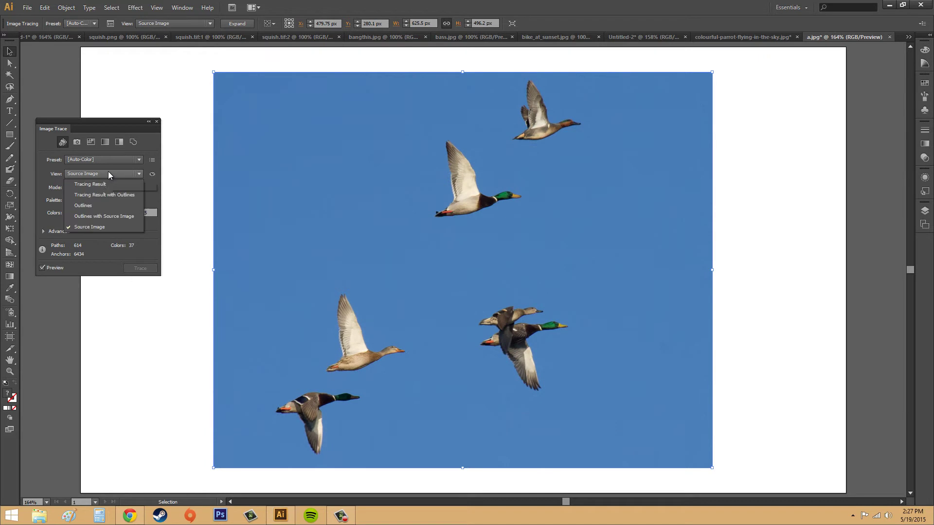
click(101, 205)
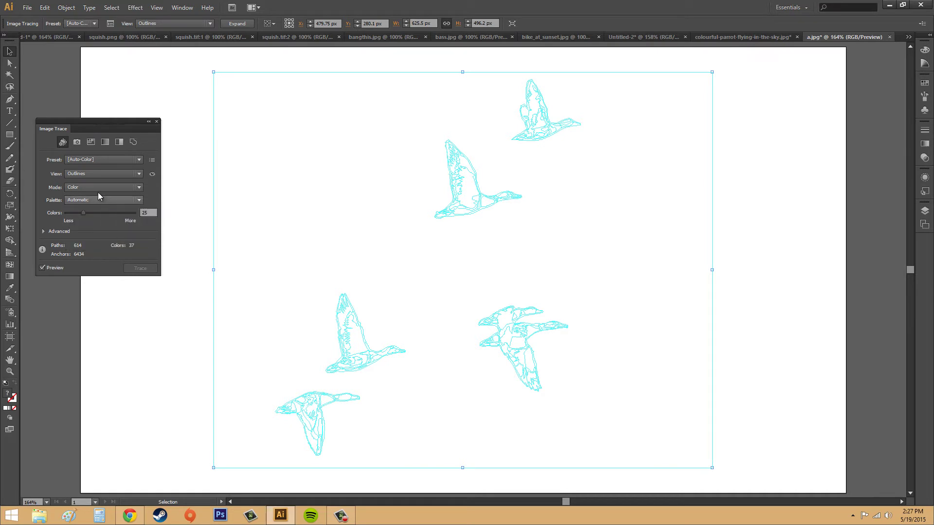
click(93, 176)
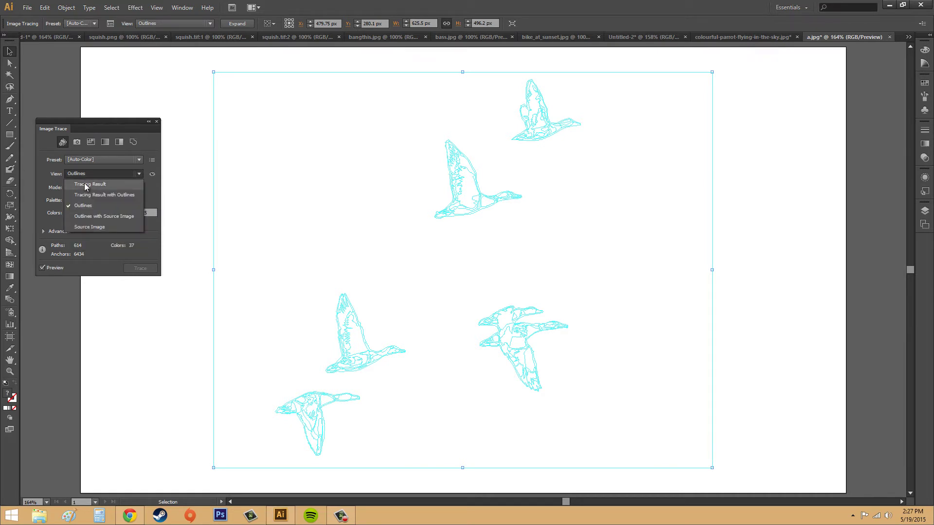
click(89, 226)
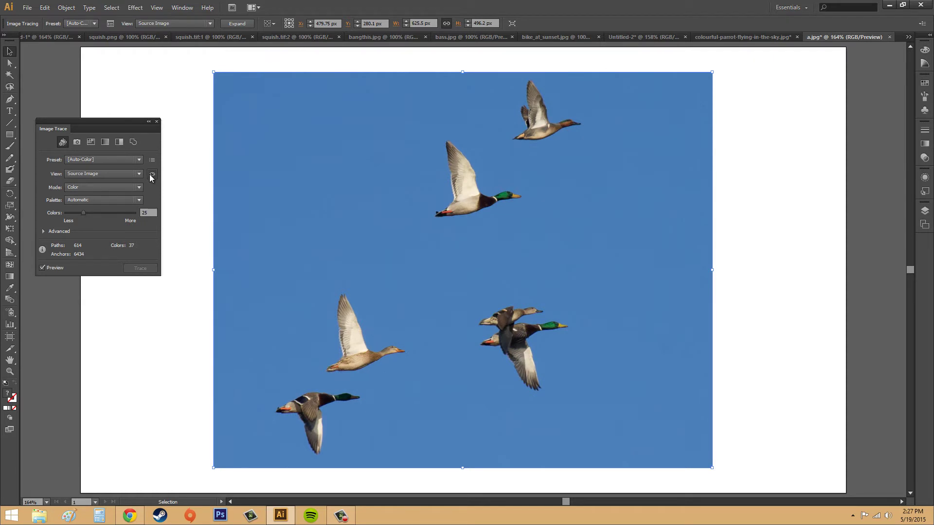
click(151, 174)
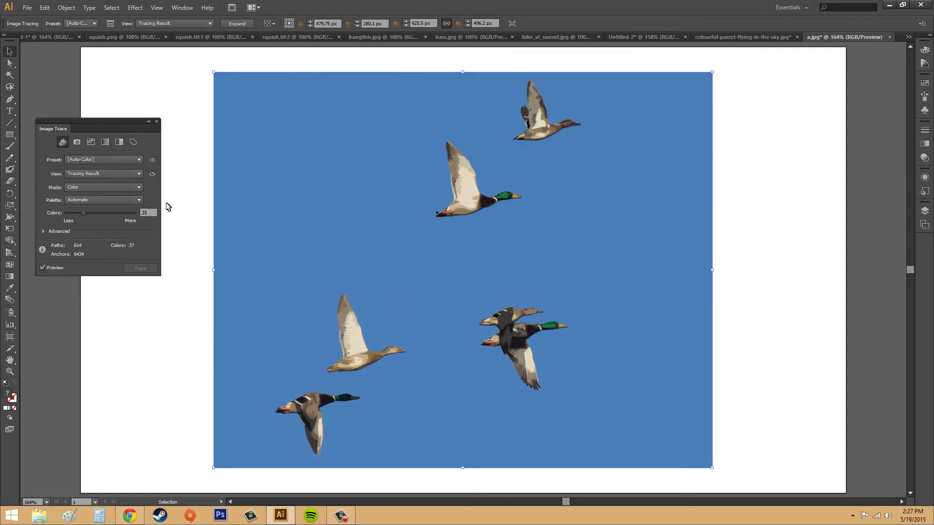
click(153, 174)
click(149, 176)
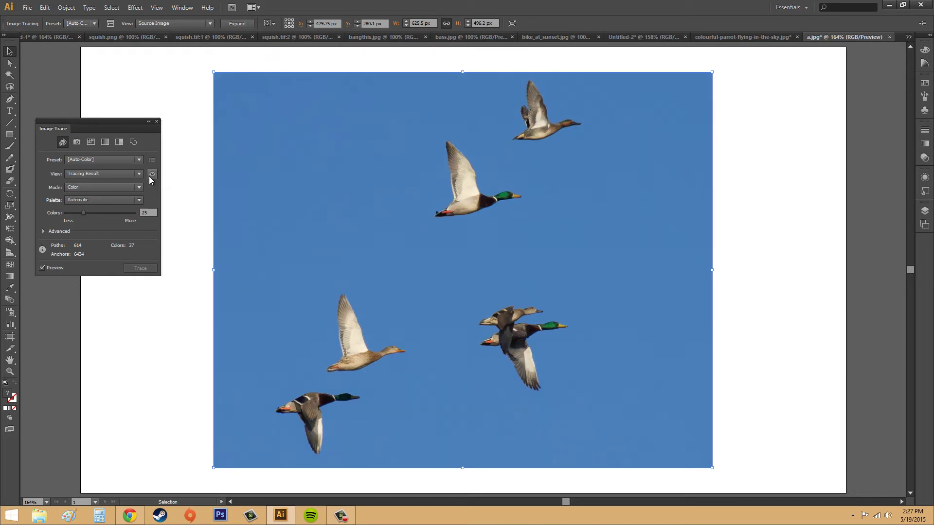
click(149, 176)
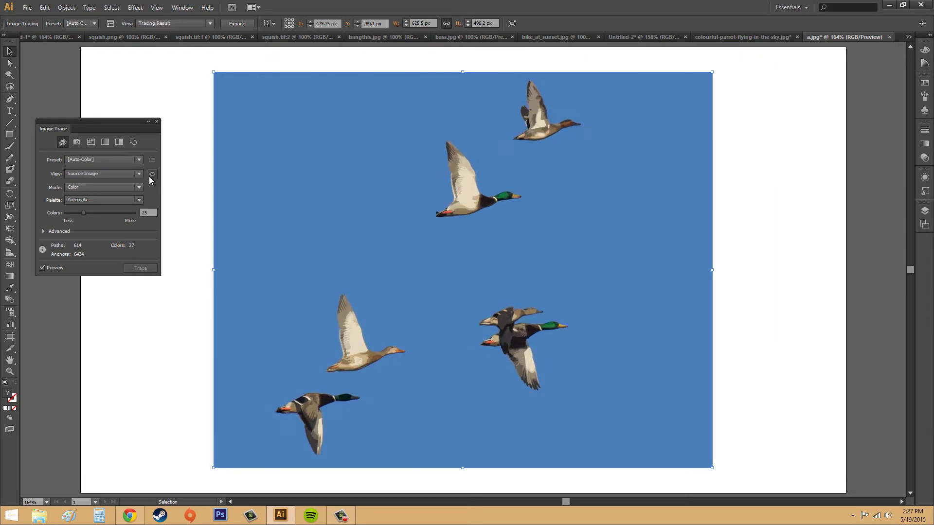
click(149, 176)
- Toggle the Advanced section, then release the Auto-Color trace back to the original duck photo
click(45, 230)
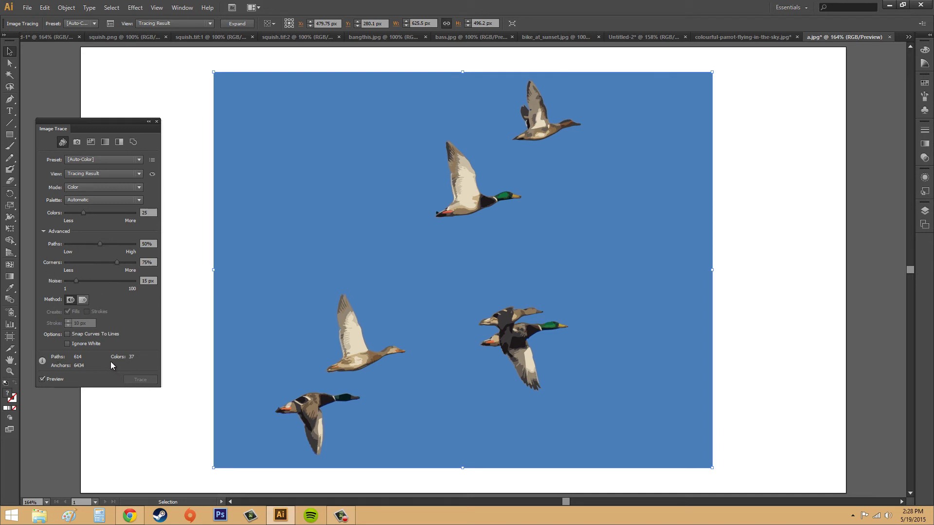
click(43, 231)
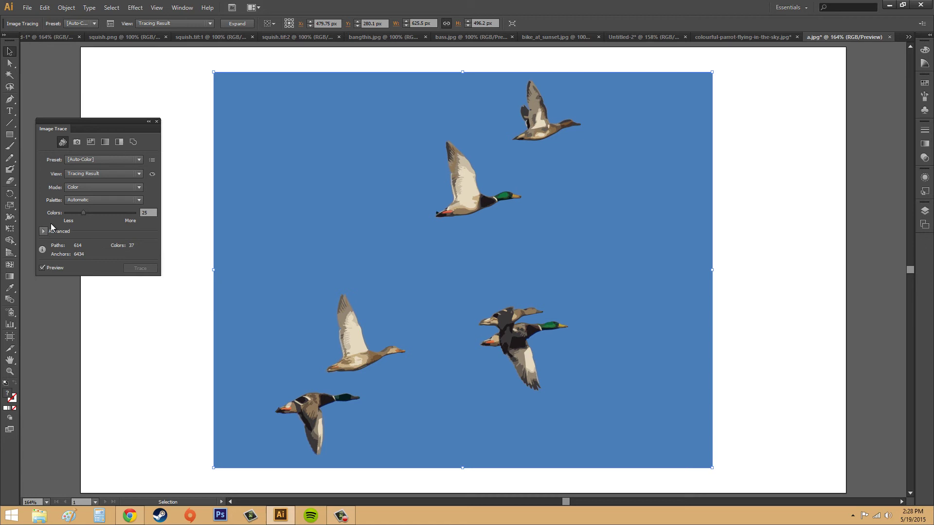
click(66, 8)
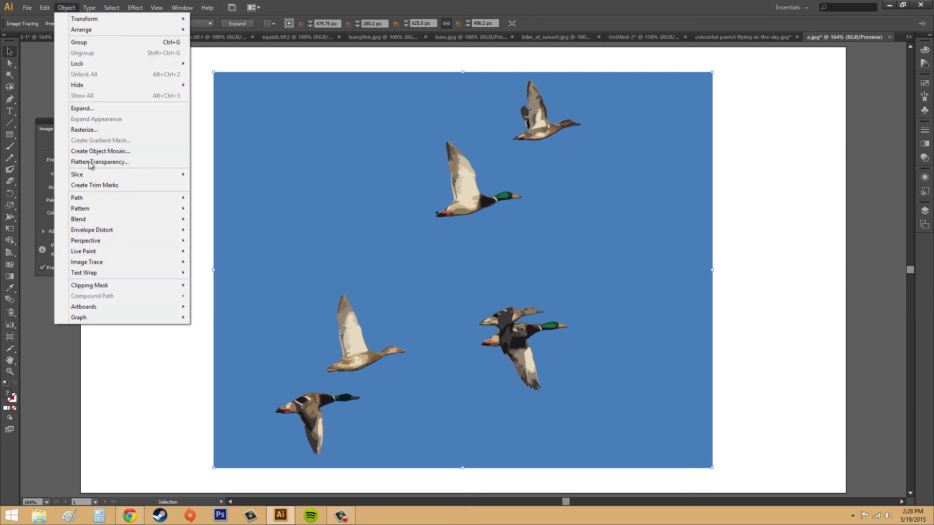
mouse_move(96, 267)
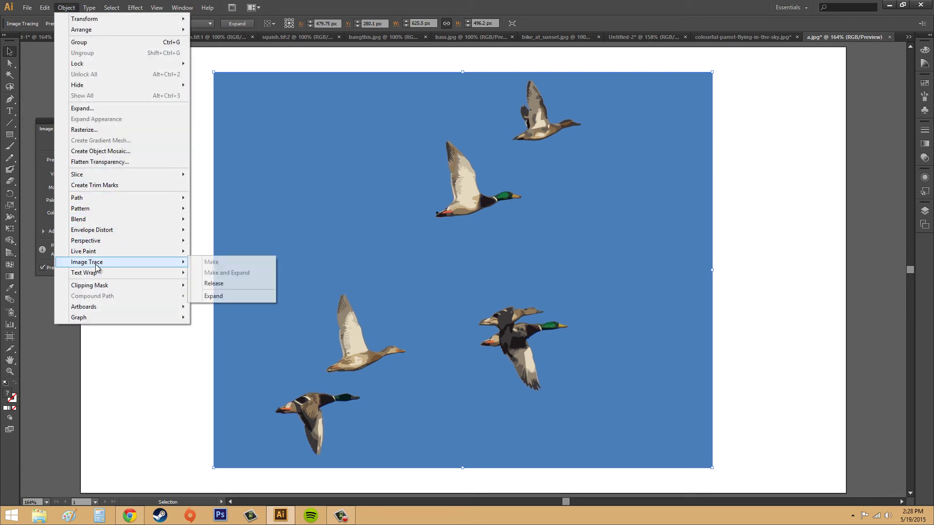
click(214, 284)
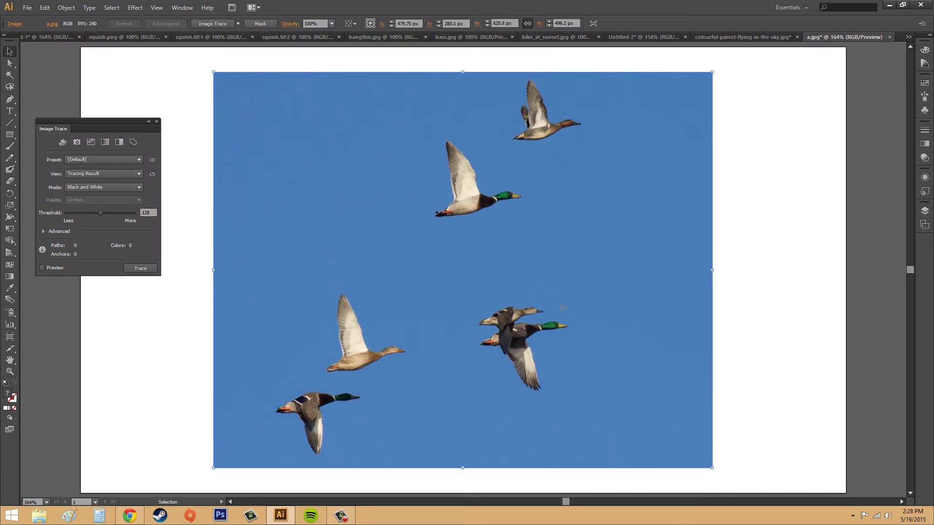
- Apply the Outline preset and accept the warning, producing 1128 paths and 2934 anchors
click(133, 141)
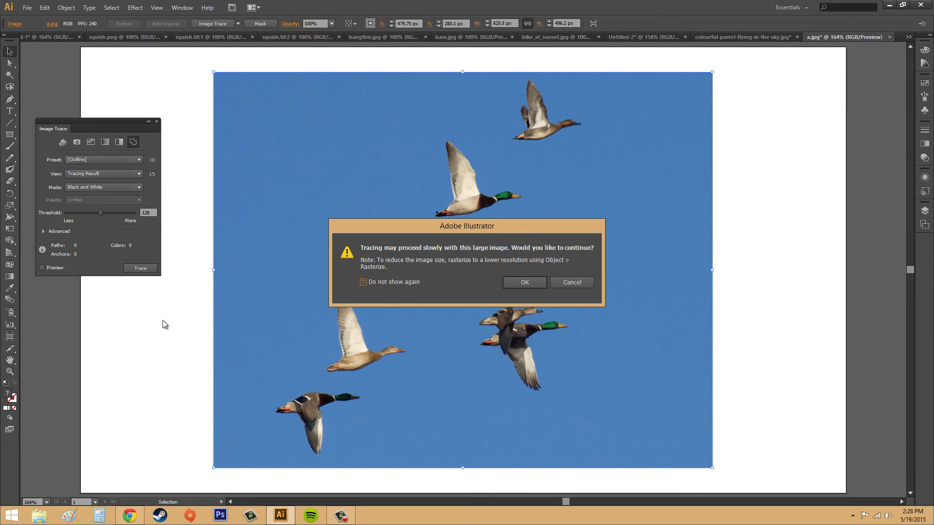
click(528, 283)
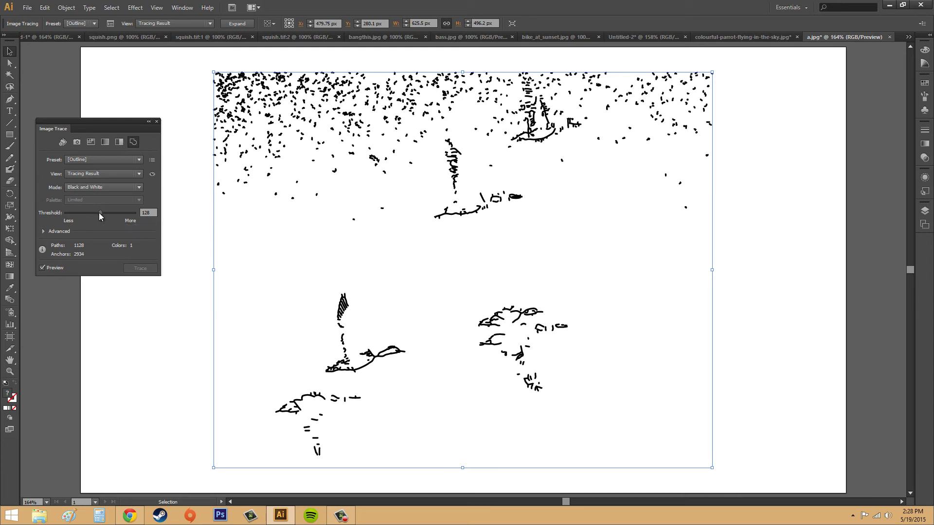
- Try several Threshold values on the outline trace, settling on 110 to clear speckles
drag(99, 213, 80, 218)
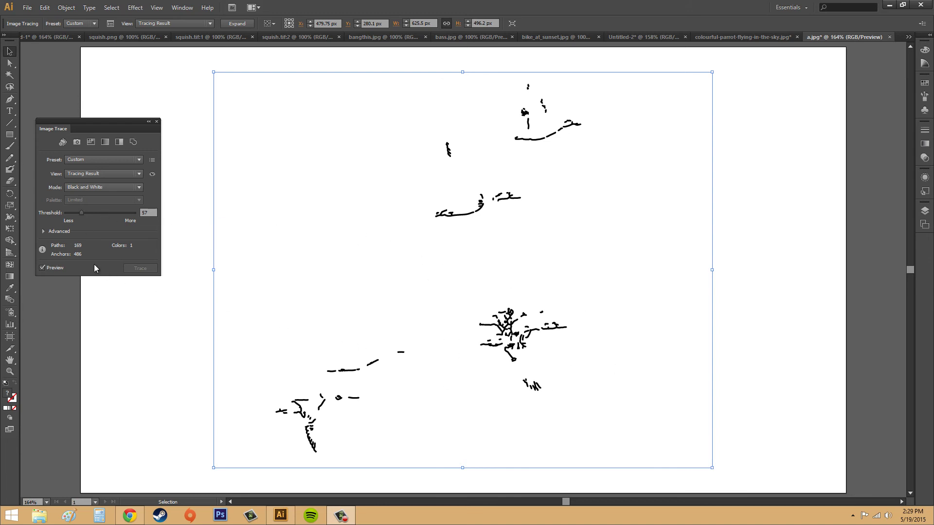
drag(82, 213, 124, 218)
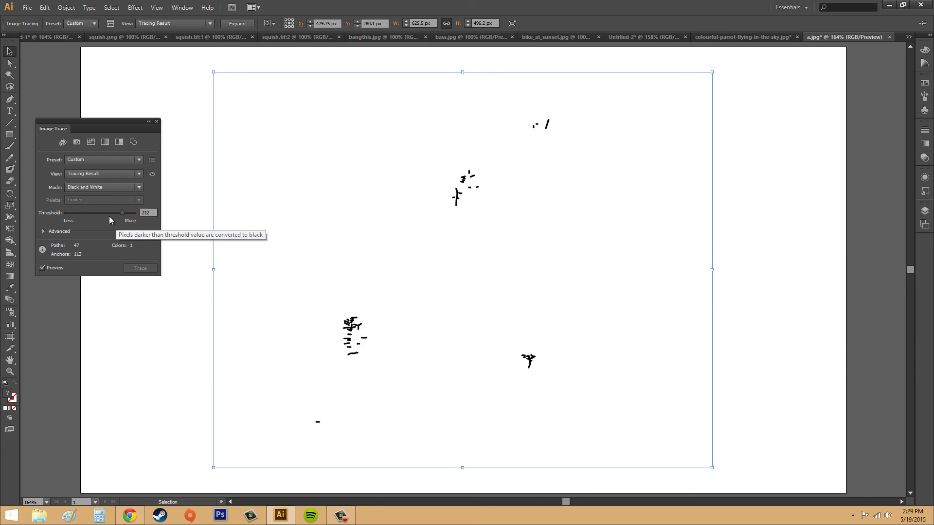
click(99, 214)
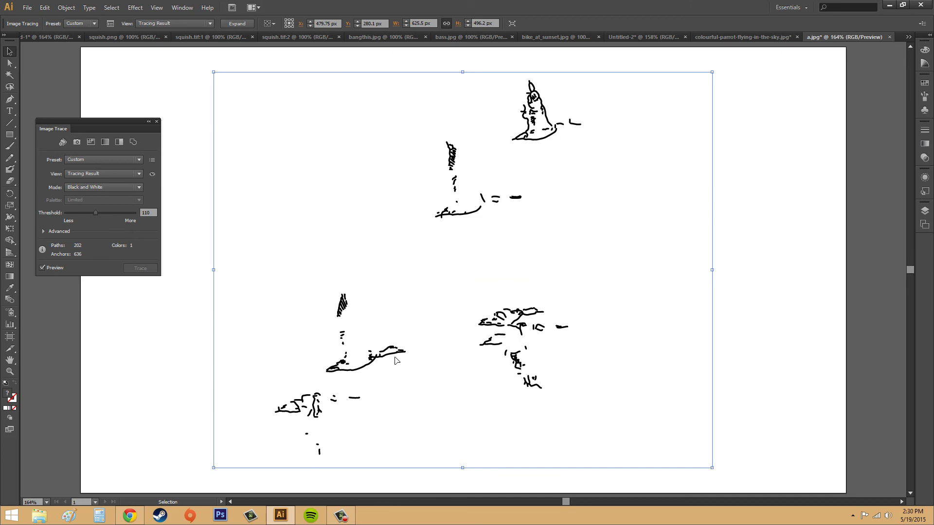
- Toggle the Advanced section and switch the trace preset back to Auto-Color
click(43, 231)
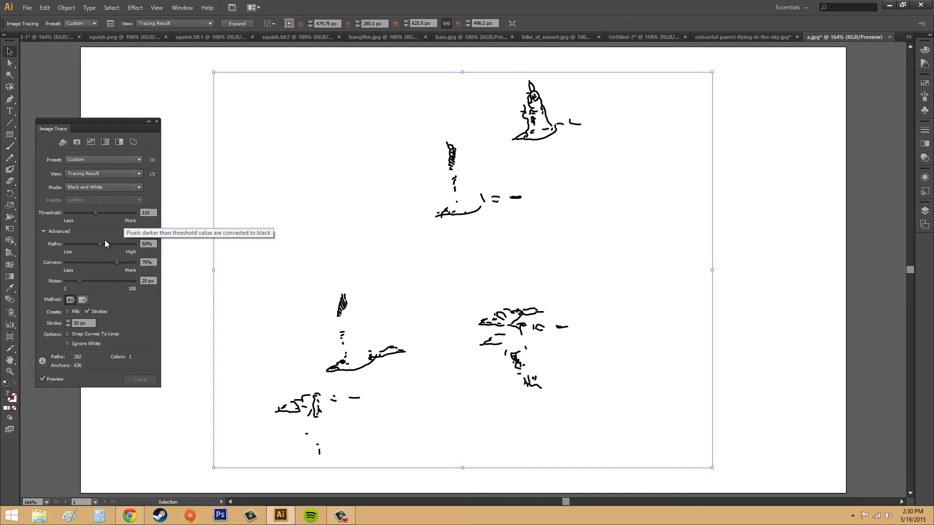
click(43, 233)
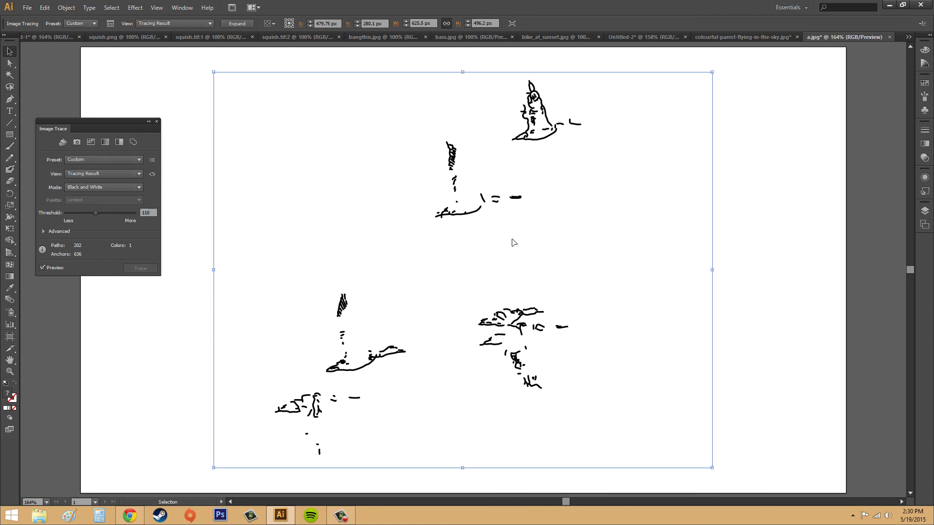
click(63, 143)
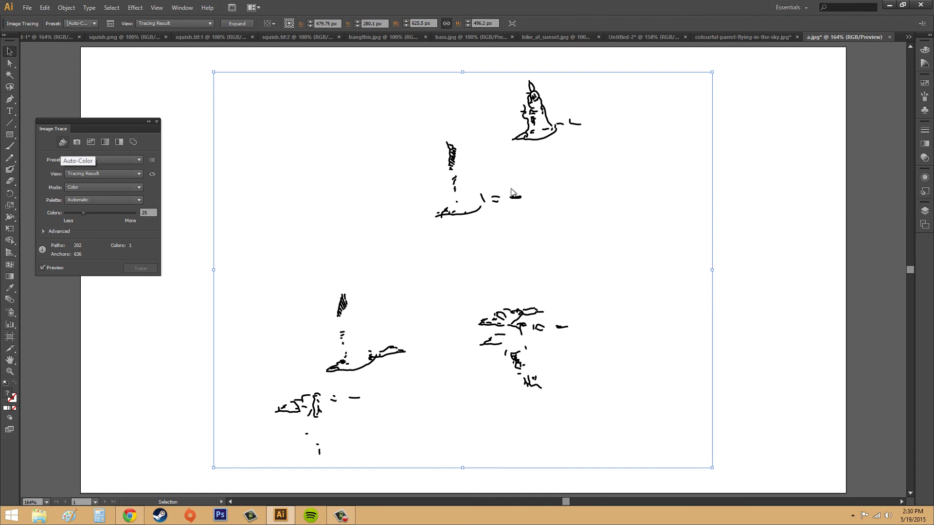